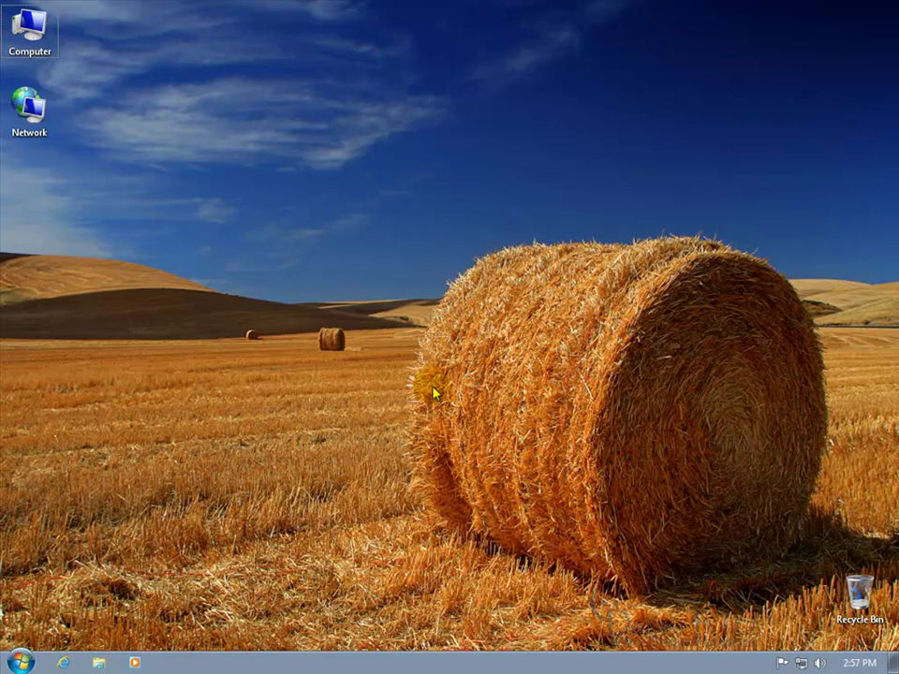
Check for Windows updates from the Control Panel's System and Security settings, and close the window
{"action": "left_click", "coordinate": [27, 660]}
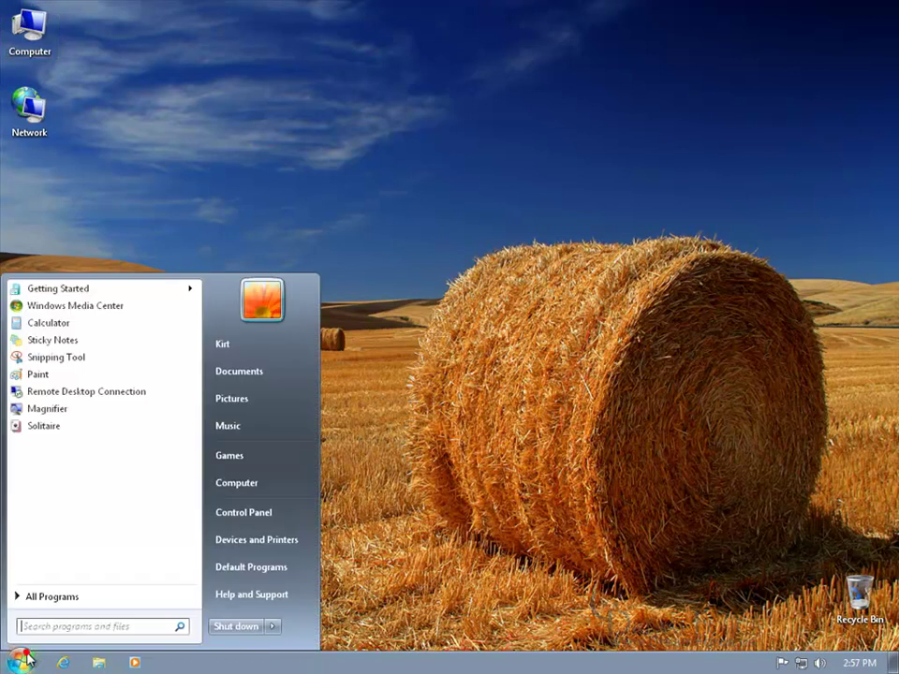
{"action": "left_click", "coordinate": [247, 514]}
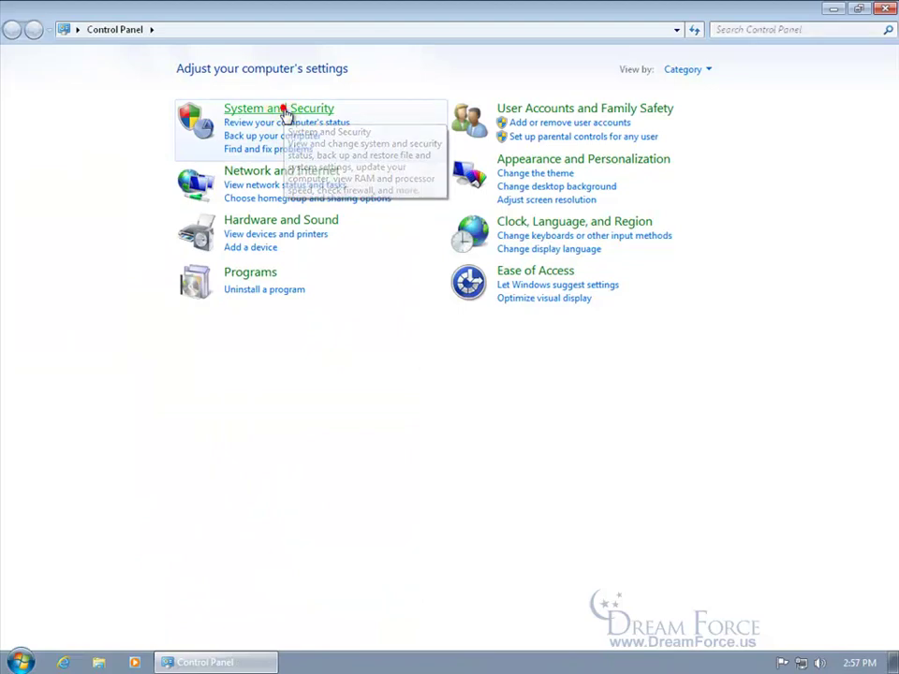
{"action": "left_click", "coordinate": [286, 112]}
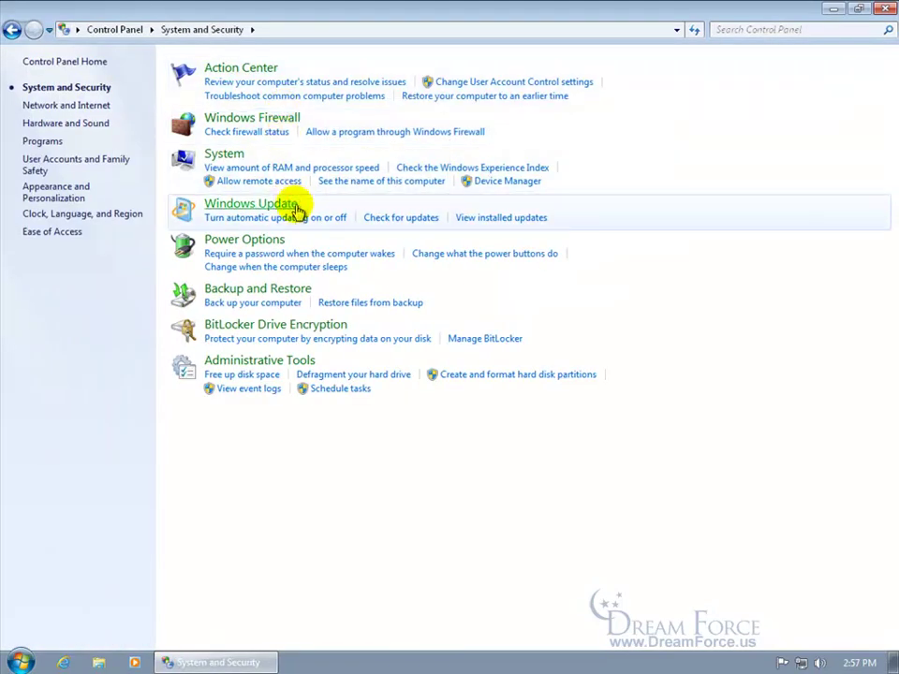
{"action": "left_click", "coordinate": [408, 222]}
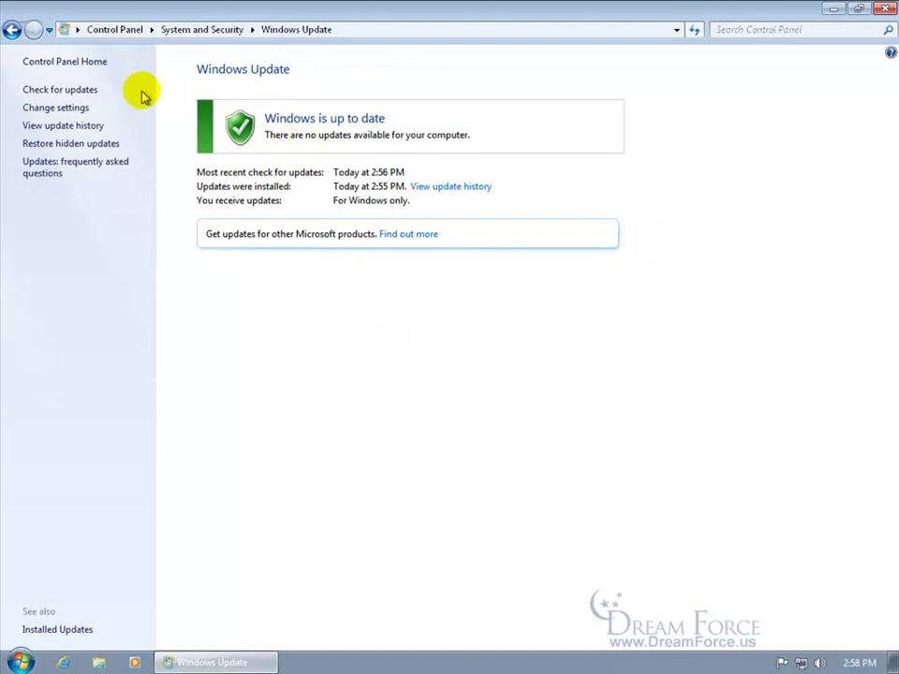
{"action": "left_click", "coordinate": [82, 95]}
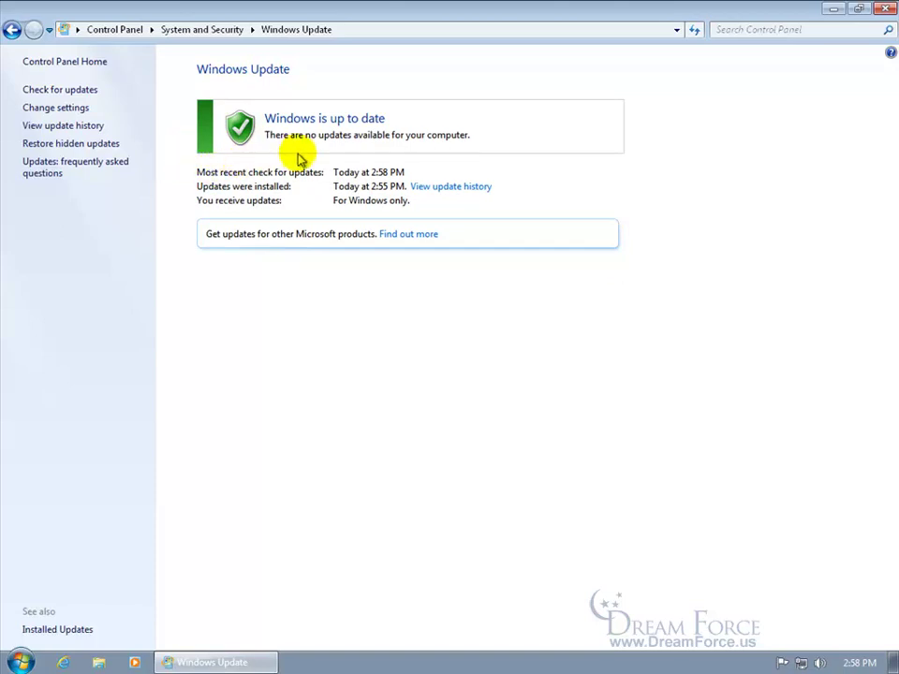
{"action": "left_click", "coordinate": [885, 8]}
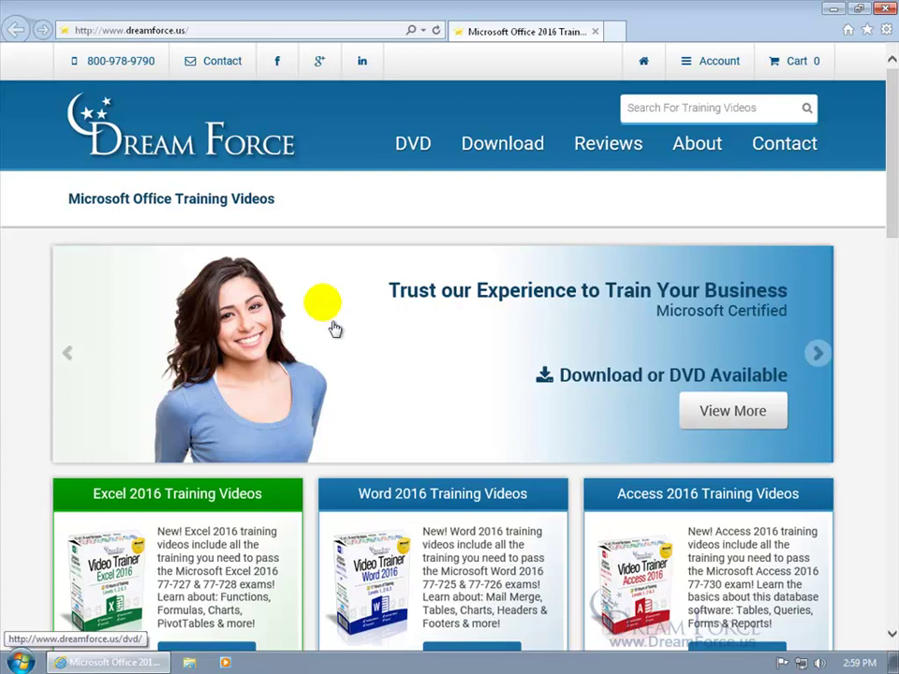
Search the web for "download windows 10" in the browser
{"action": "left_click", "coordinate": [192, 31]}
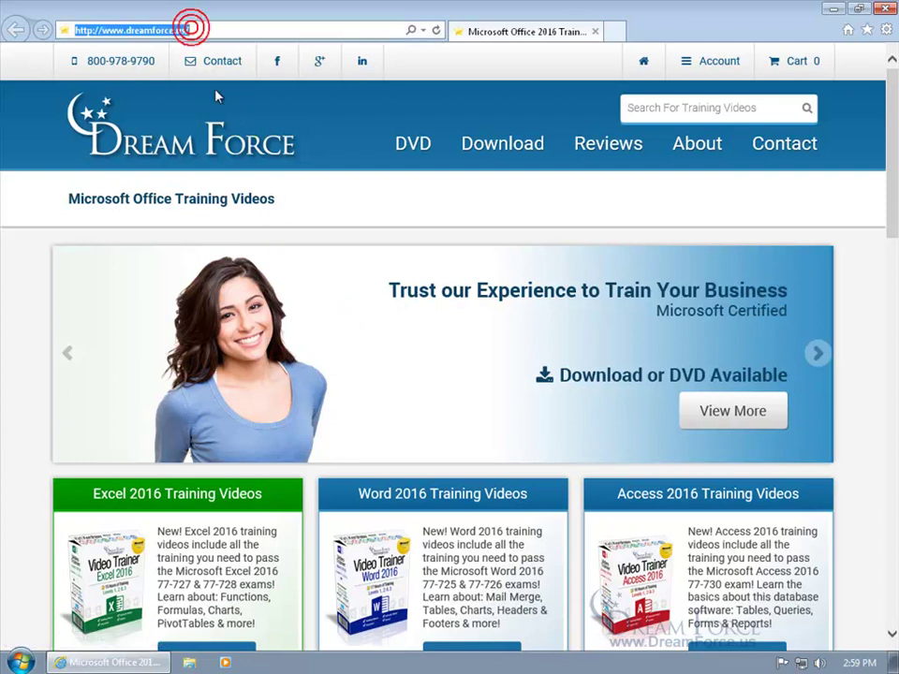
{"action": "type", "text": "downl"}
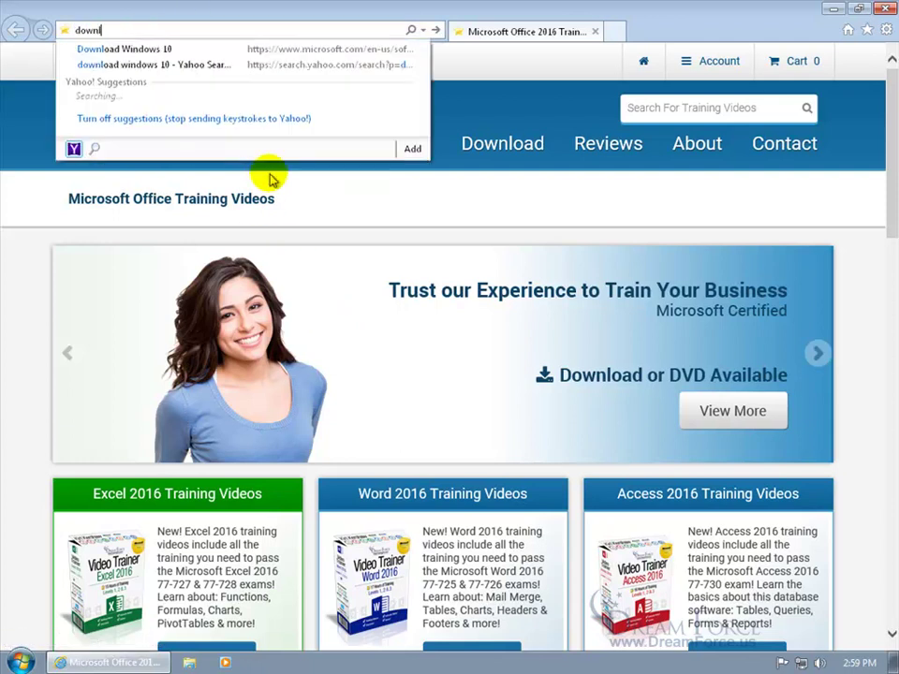
{"action": "type", "text": "oad windows 10"}
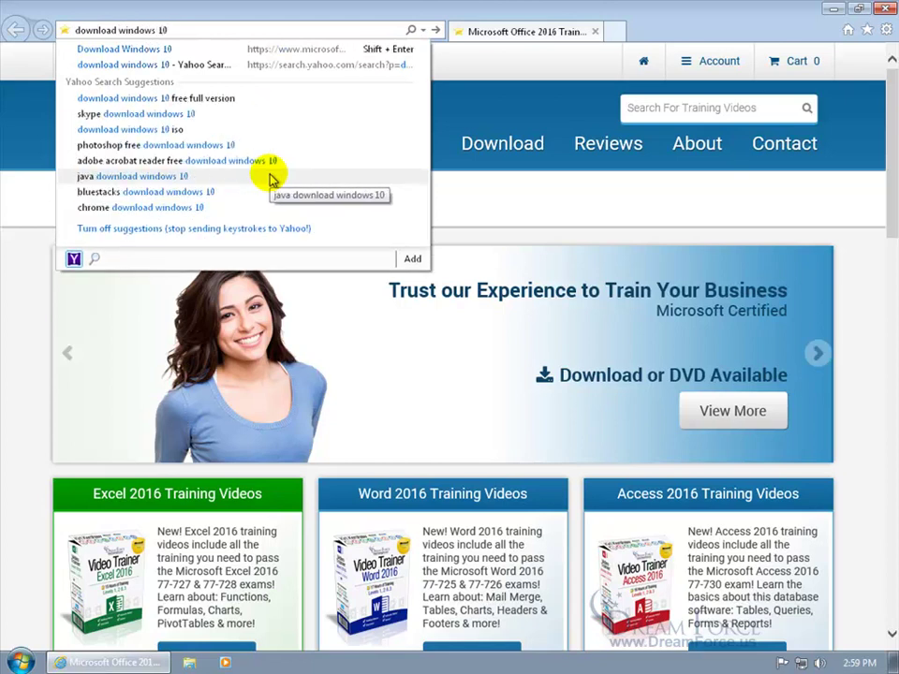
{"action": "key", "text": "Return"}
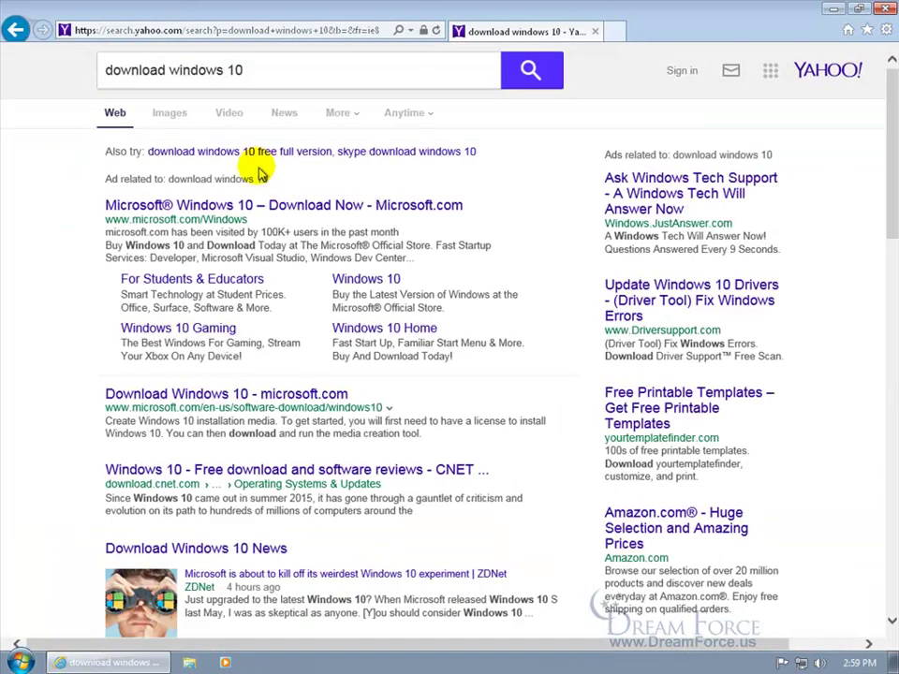
Open Microsoft's Download Windows 10 page and expand the instructions for upgrading this PC to review the system requirements
{"action": "scroll", "coordinate": [514, 212], "scroll_direction": "down", "scroll_amount": 2}
{"action": "scroll", "coordinate": [515, 211], "scroll_direction": "down", "scroll_amount": 4}
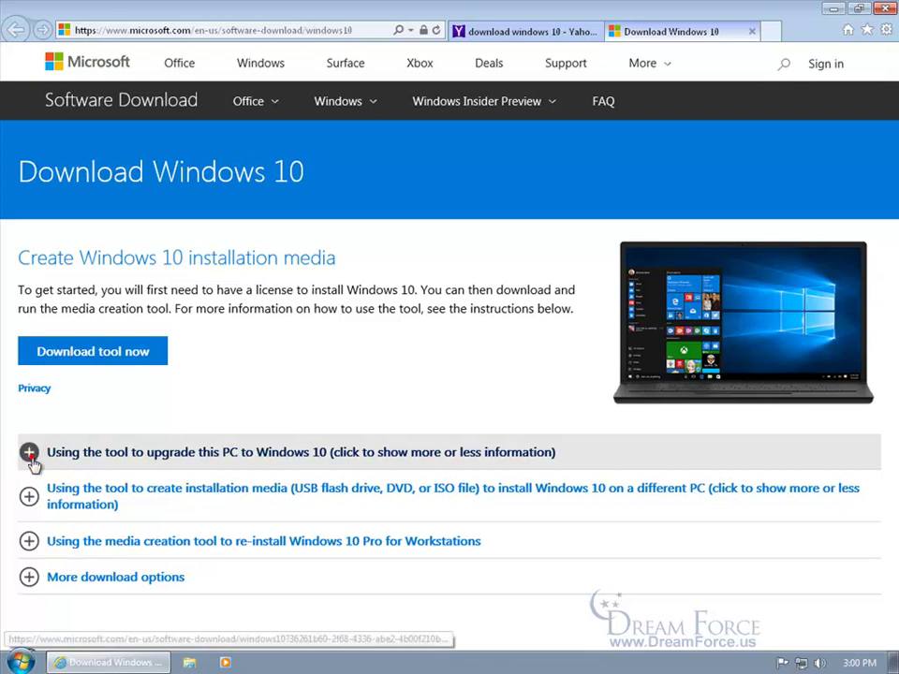
{"action": "left_click", "coordinate": [29, 453]}
{"action": "scroll", "coordinate": [505, 497], "scroll_direction": "down", "scroll_amount": 3}
{"action": "scroll", "coordinate": [388, 506], "scroll_direction": "down", "scroll_amount": 2}
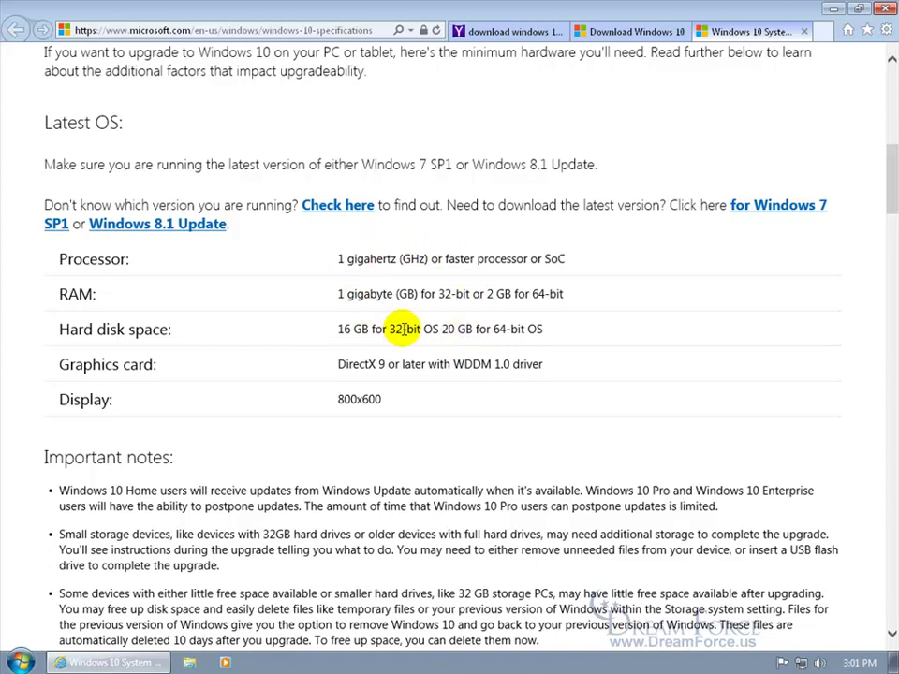
View the computer's system properties to check its Windows edition, processor, memory and activation, and close the window
{"action": "left_click", "coordinate": [21, 663]}
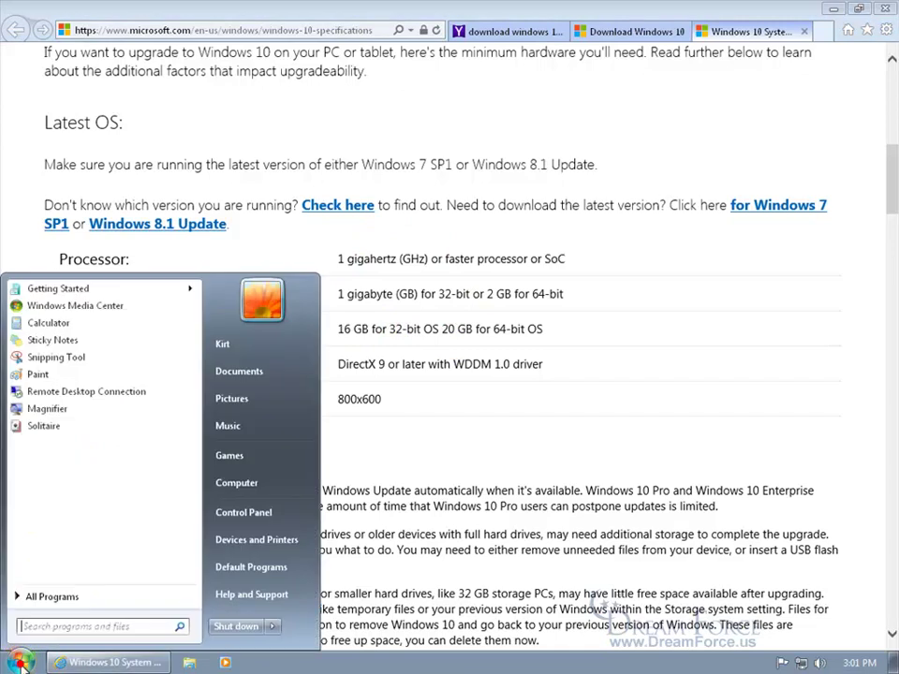
{"action": "right_click", "coordinate": [237, 485]}
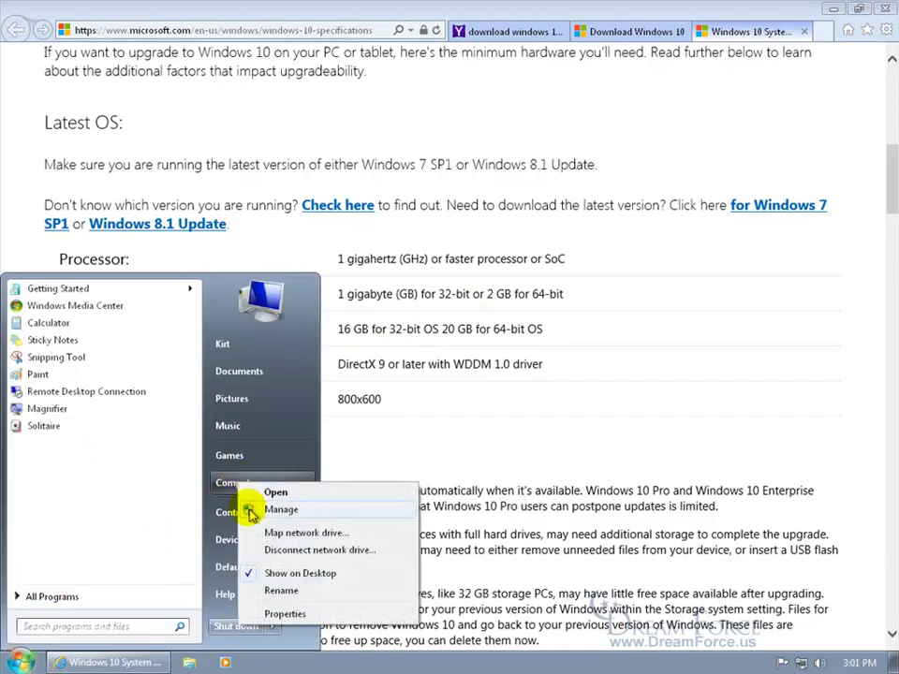
{"action": "left_click", "coordinate": [295, 615]}
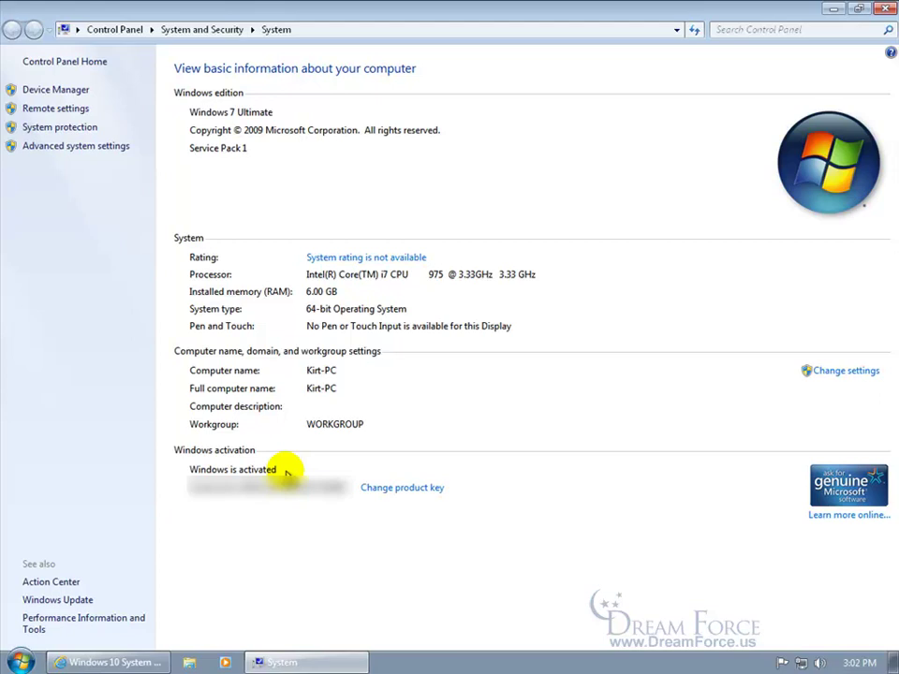
{"action": "left_click", "coordinate": [884, 8]}
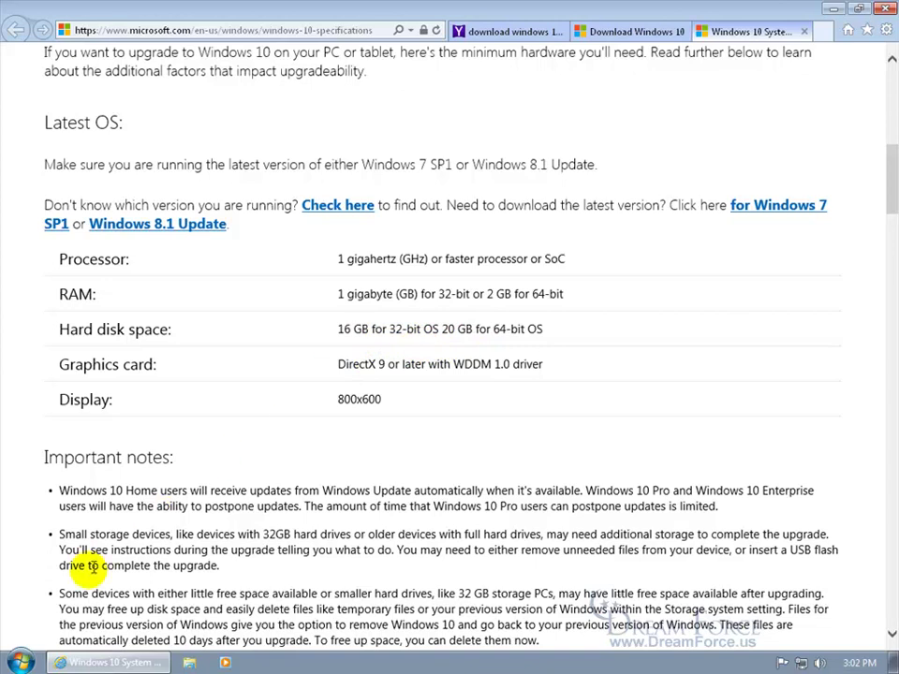
Check the free space on Local Disk (C:) in the Computer window, and close it
{"action": "left_click", "coordinate": [20, 660]}
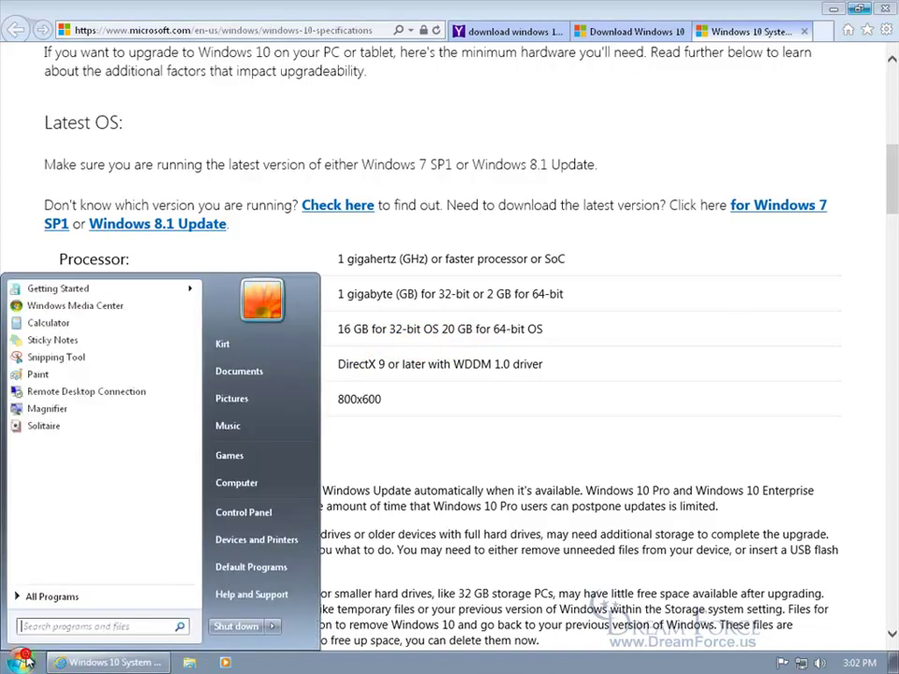
{"action": "left_click", "coordinate": [236, 482]}
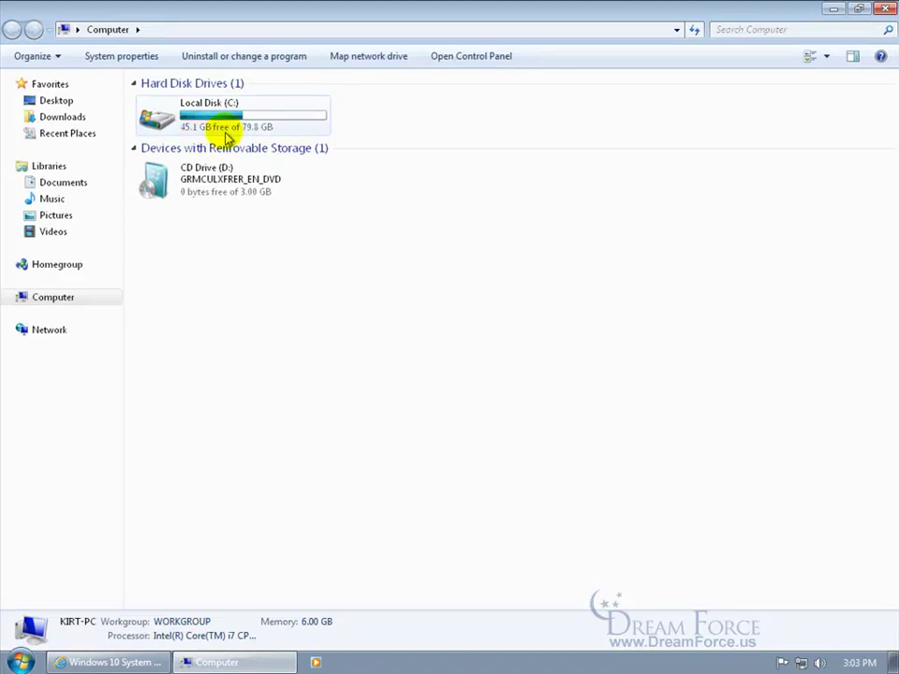
{"action": "left_click", "coordinate": [885, 12]}
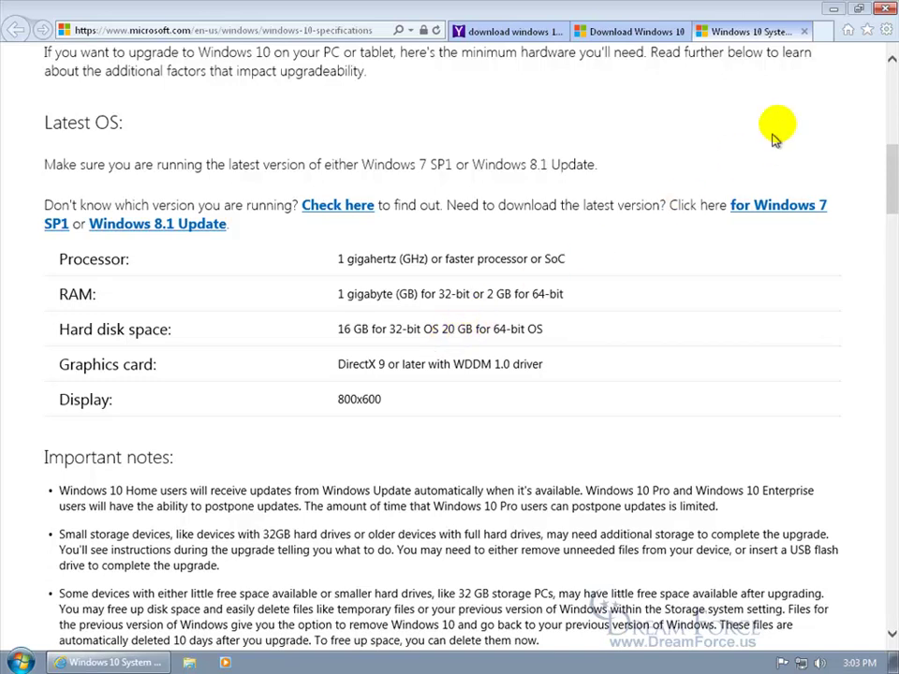
Close the system specifications page and run MediaCreationTool.exe from the Download Windows 10 page, allowing it to make changes to the computer
{"action": "left_click", "coordinate": [804, 32]}
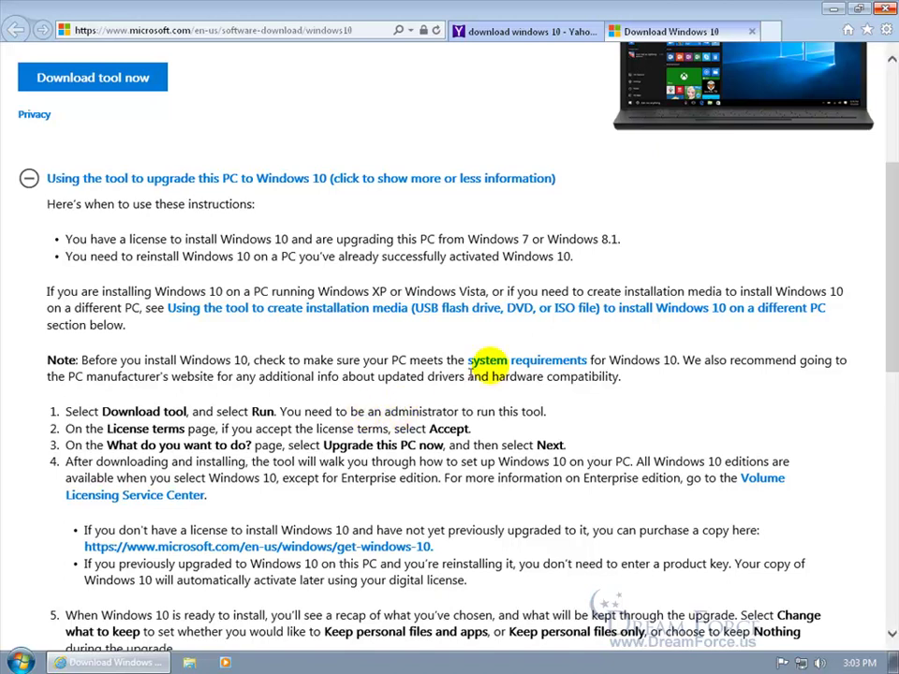
{"action": "left_click_drag", "start_coordinate": [888, 291], "coordinate": [889, 165]}
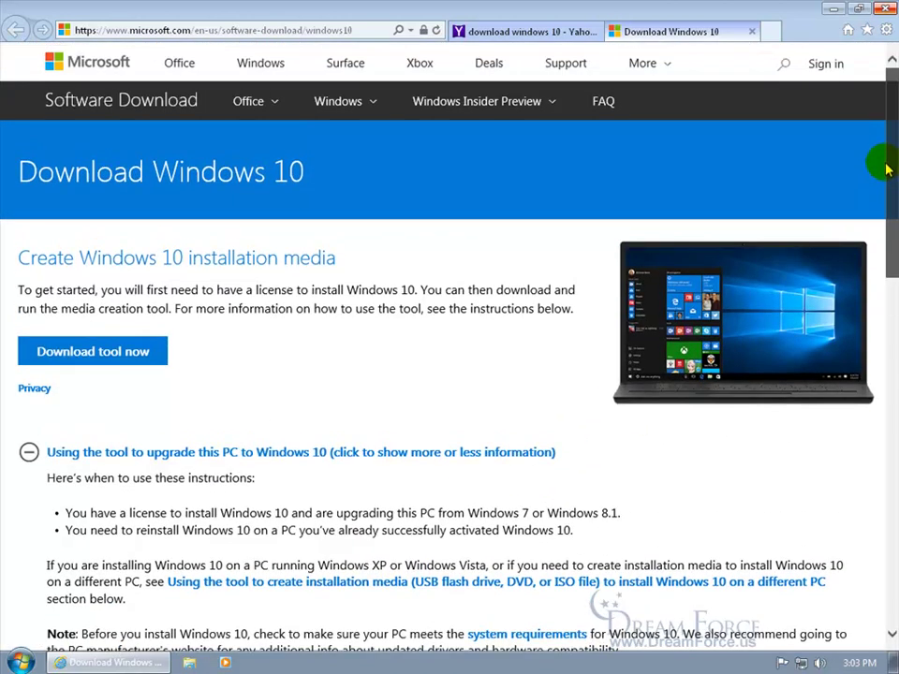
{"action": "left_click", "coordinate": [132, 362]}
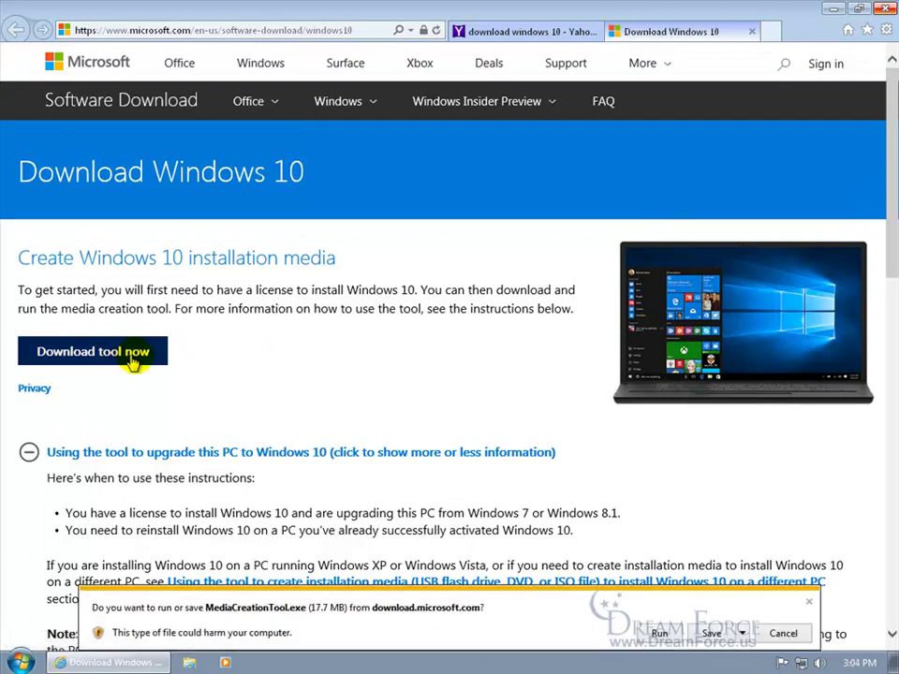
{"action": "left_click", "coordinate": [660, 634]}
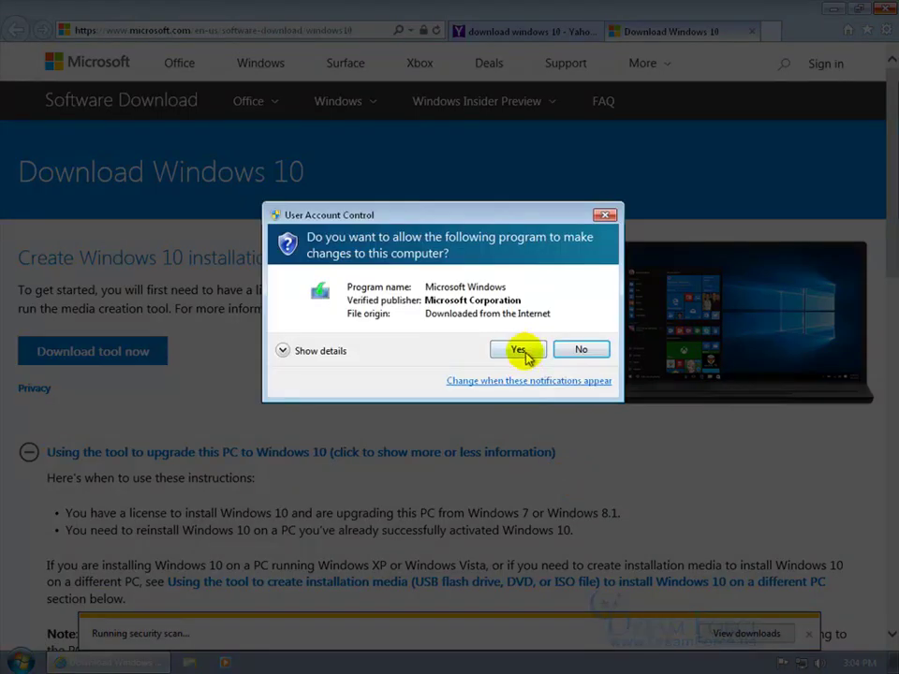
{"action": "left_click", "coordinate": [518, 349]}
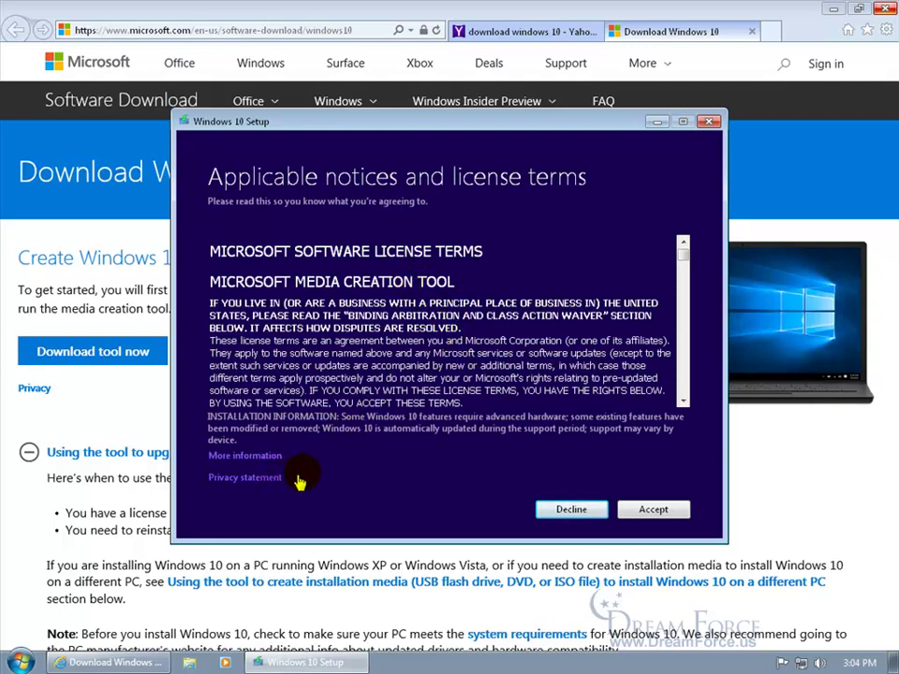
Accept the license terms in Windows 10 Setup and proceed with the Upgrade this PC now option
{"action": "left_click", "coordinate": [655, 509]}
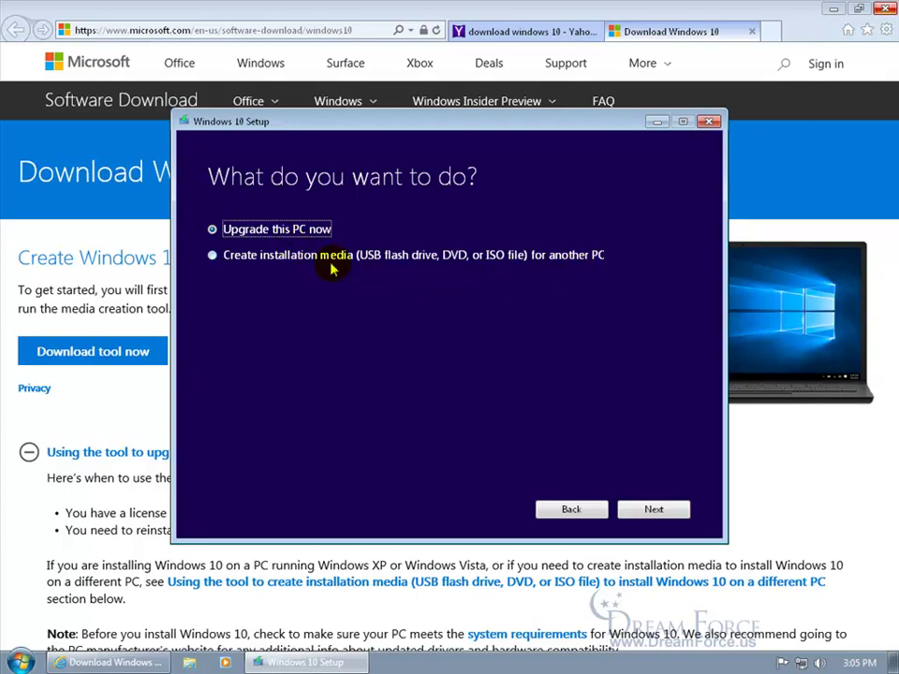
{"action": "left_click", "coordinate": [654, 508]}
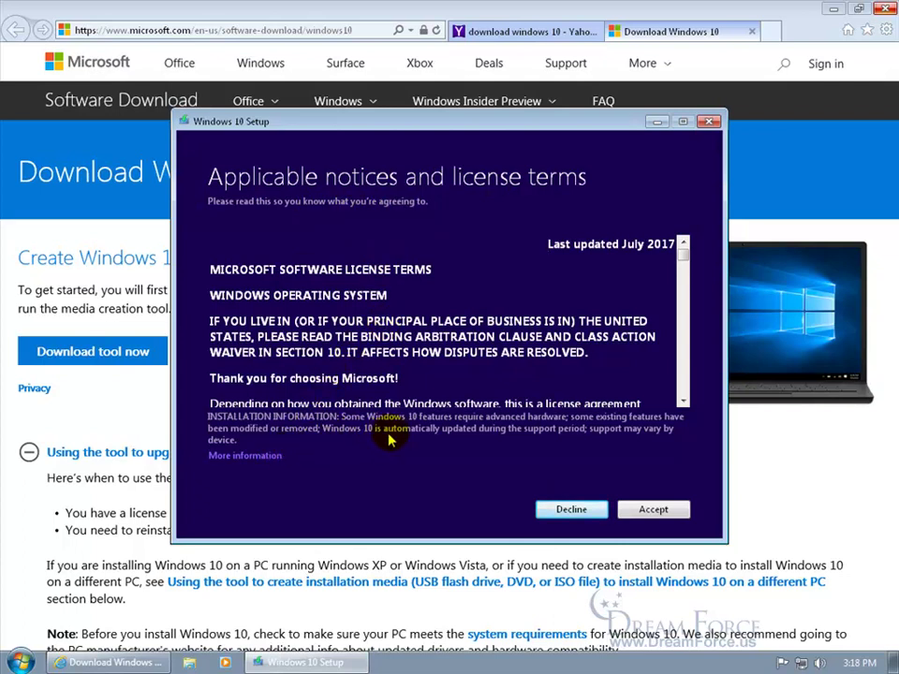
{"action": "left_click", "coordinate": [656, 509]}
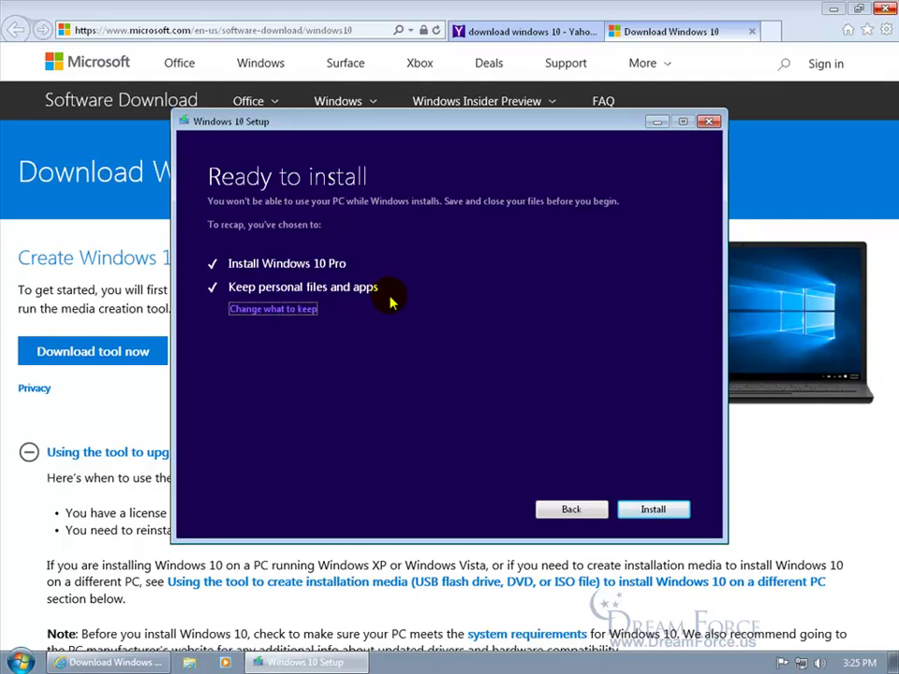
Review what to keep, leave Keep personal files and apps selected, and start installing Windows 10 Pro
{"action": "left_click", "coordinate": [291, 309]}
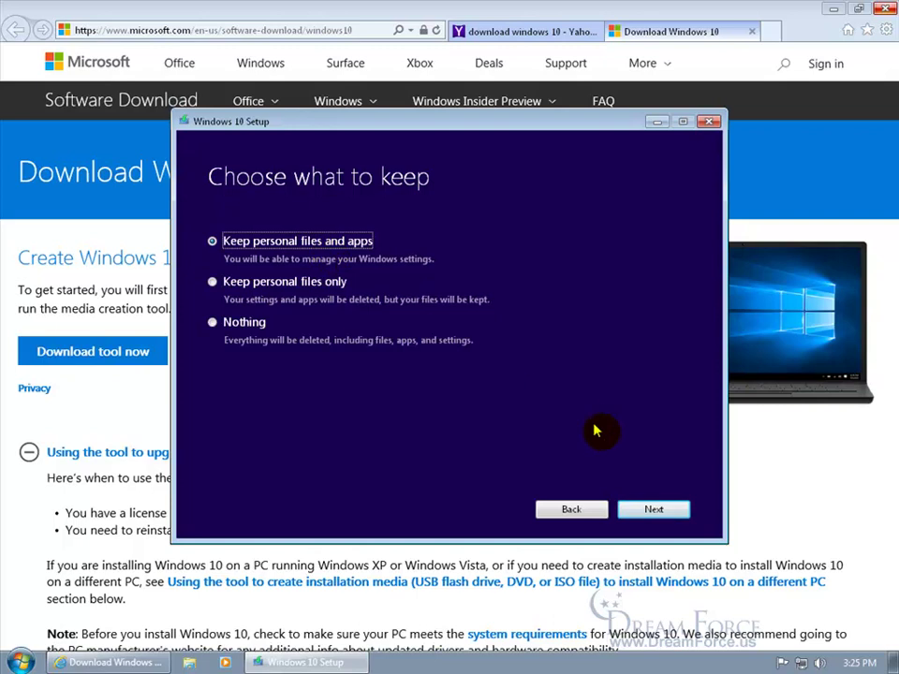
{"action": "left_click", "coordinate": [654, 509]}
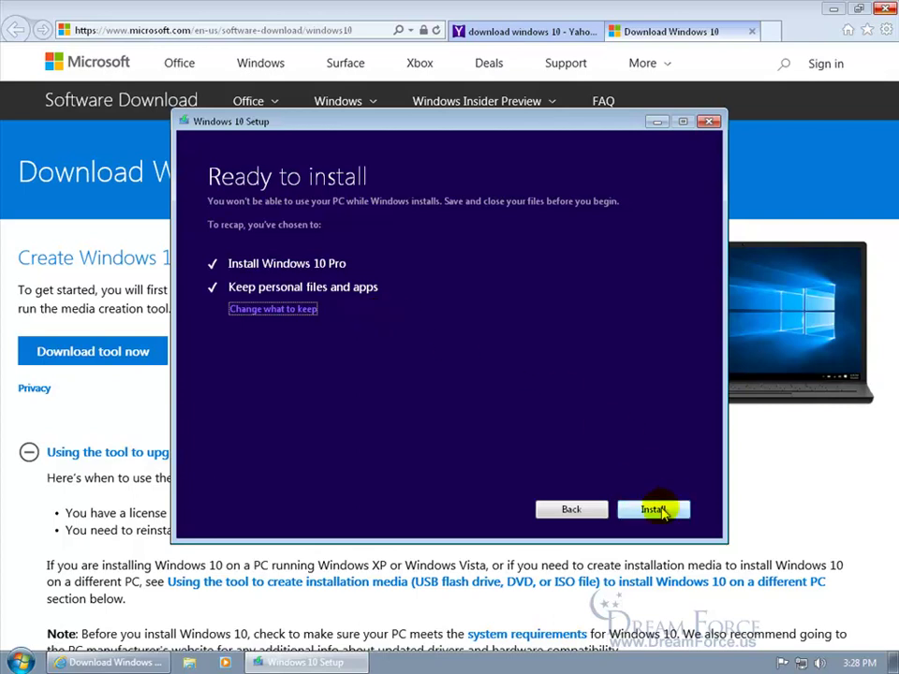
{"action": "left_click", "coordinate": [656, 510]}
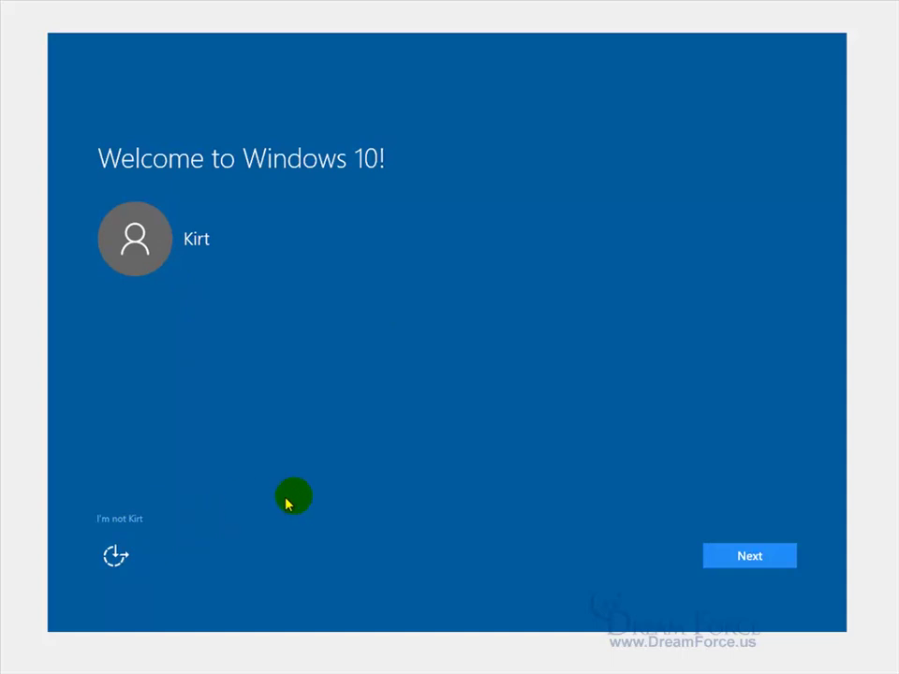
Continue with the existing user account, turn off Location and Speech recognition, and set Diagnostics to Basic in the privacy settings
{"action": "left_click", "coordinate": [755, 556]}
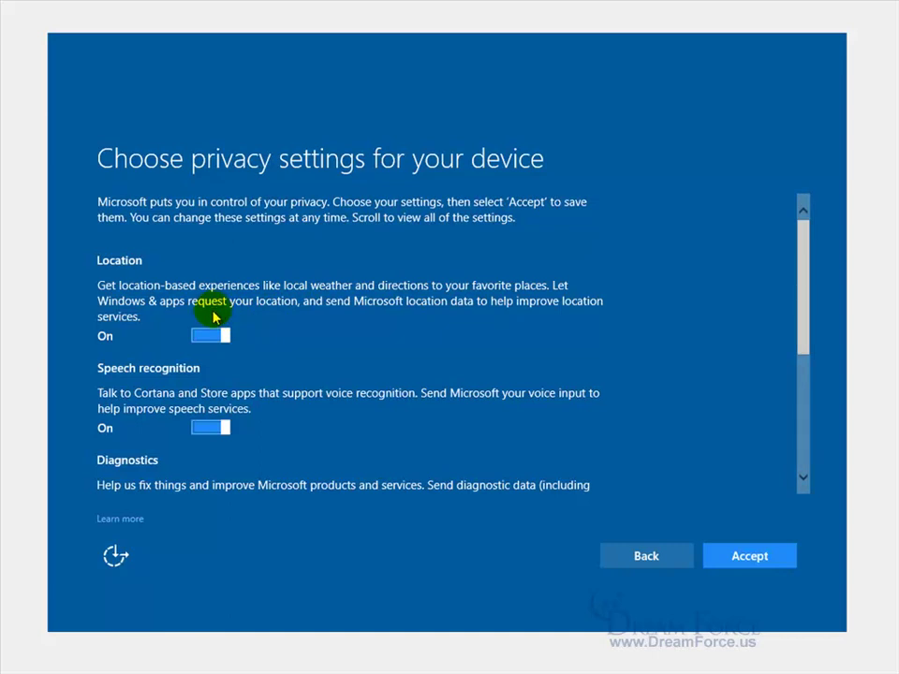
{"action": "left_click", "coordinate": [199, 335]}
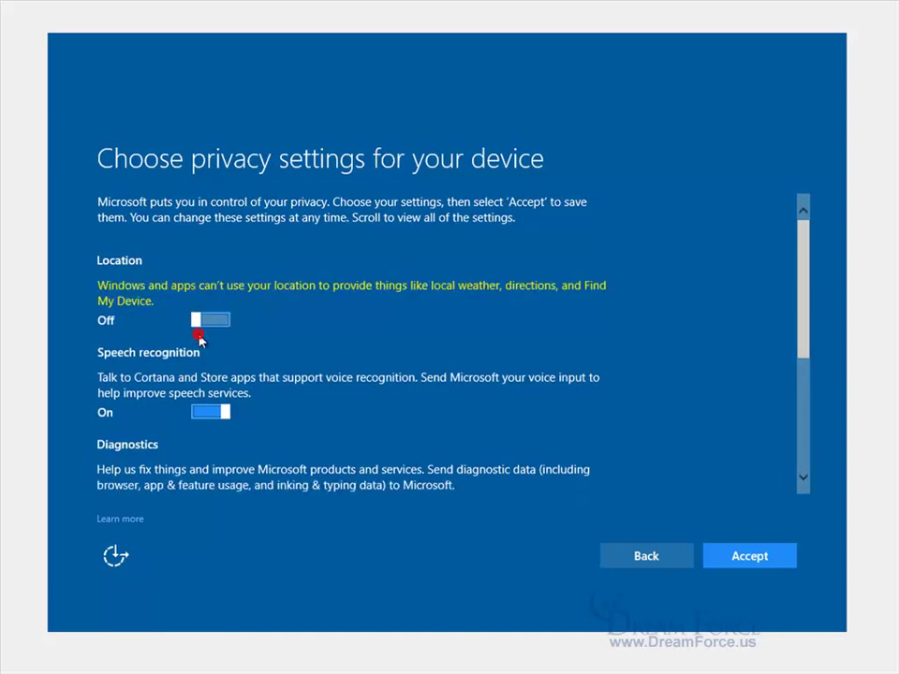
{"action": "left_click", "coordinate": [202, 412]}
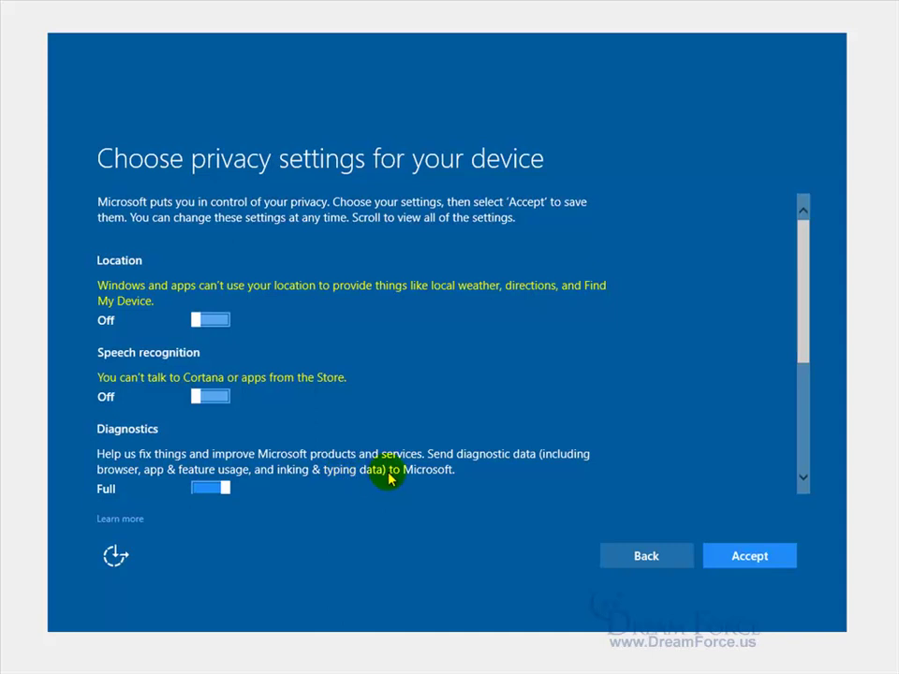
{"action": "left_click", "coordinate": [210, 487]}
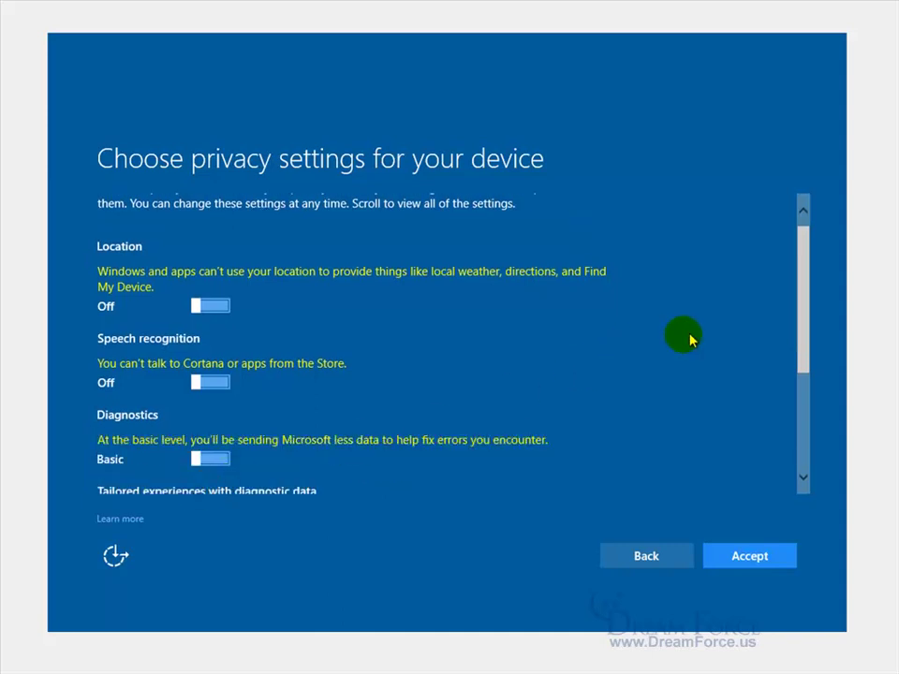
Turn off Tailored experiences with diagnostic data and Relevant Ads, and accept the privacy settings
{"action": "left_click_drag", "start_coordinate": [809, 302], "coordinate": [804, 409]}
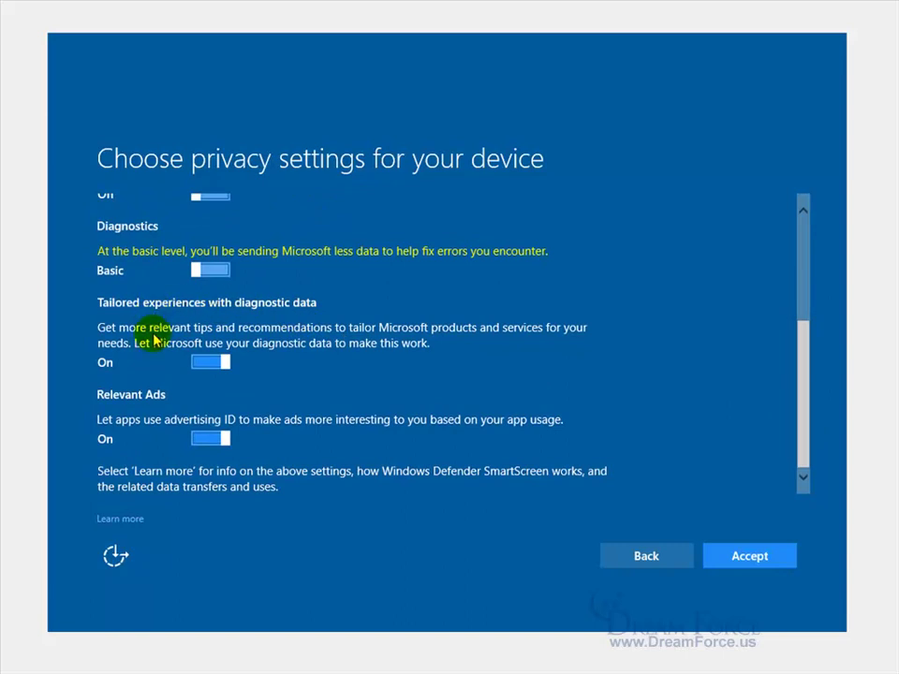
{"action": "left_click", "coordinate": [202, 363]}
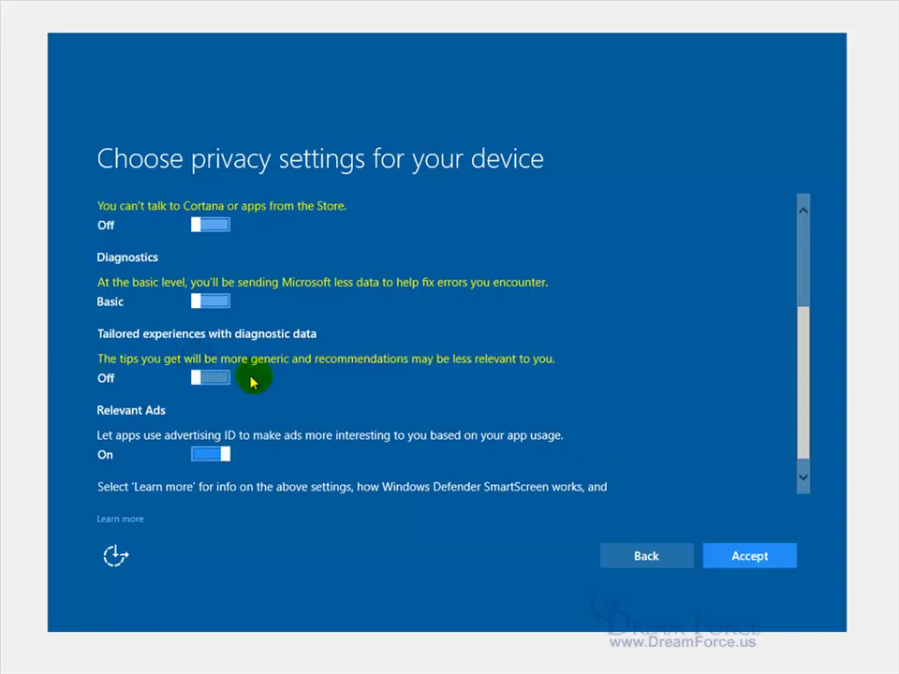
{"action": "scroll", "coordinate": [801, 412], "scroll_direction": "down", "scroll_amount": 1}
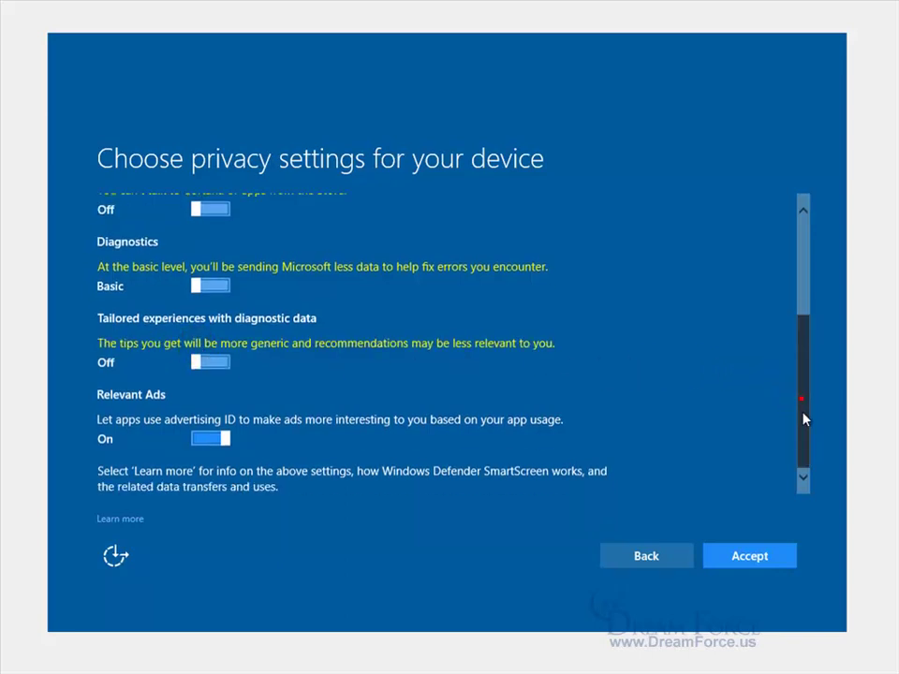
{"action": "left_click", "coordinate": [197, 439]}
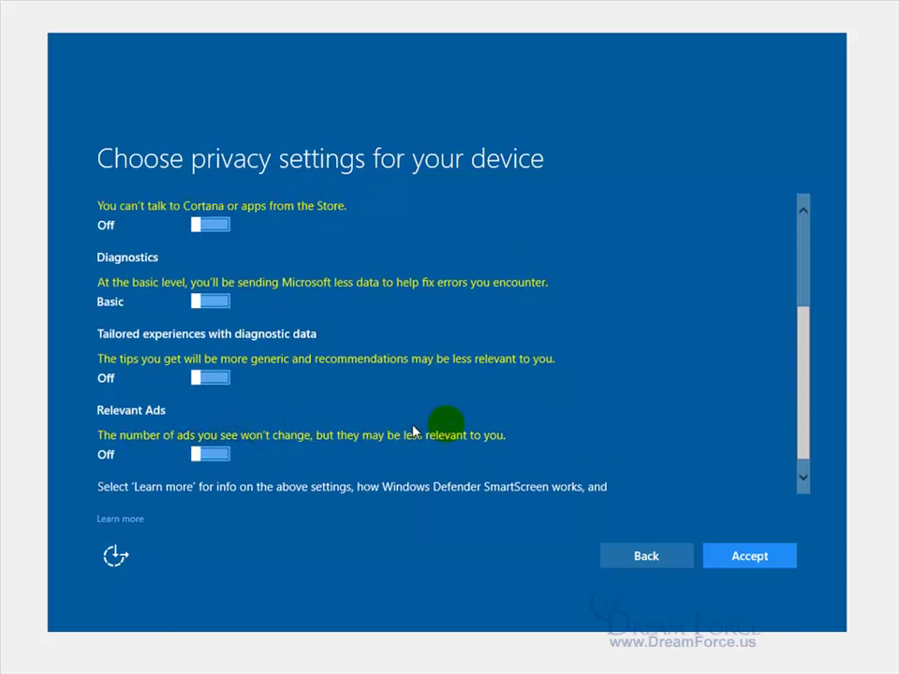
{"action": "left_click", "coordinate": [741, 567]}
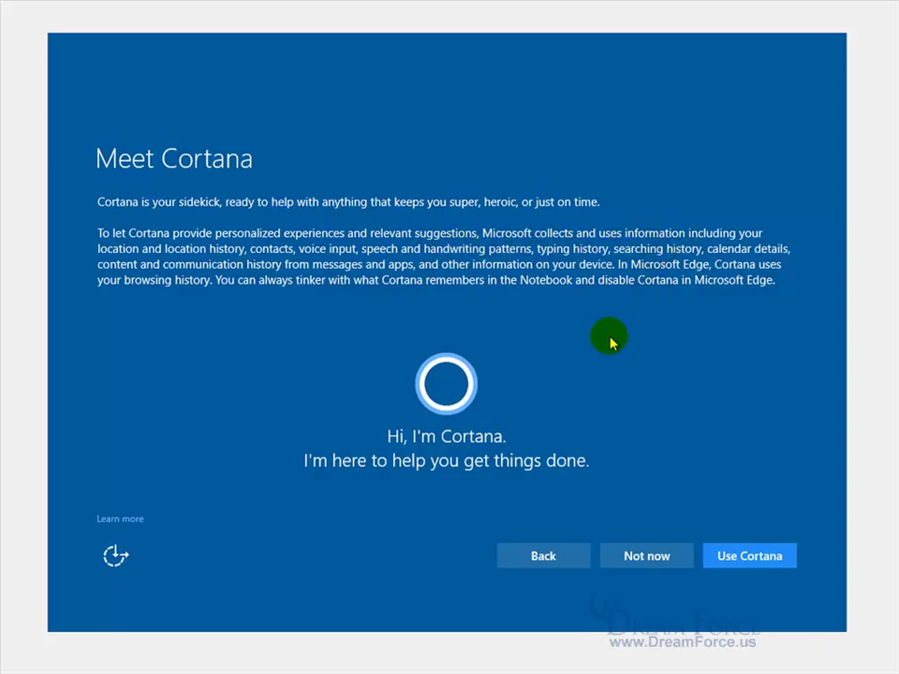
Finish setup by declining Cortana for now and opting to choose the default apps, and close the Welcome to Windows page
{"action": "left_click", "coordinate": [646, 556]}
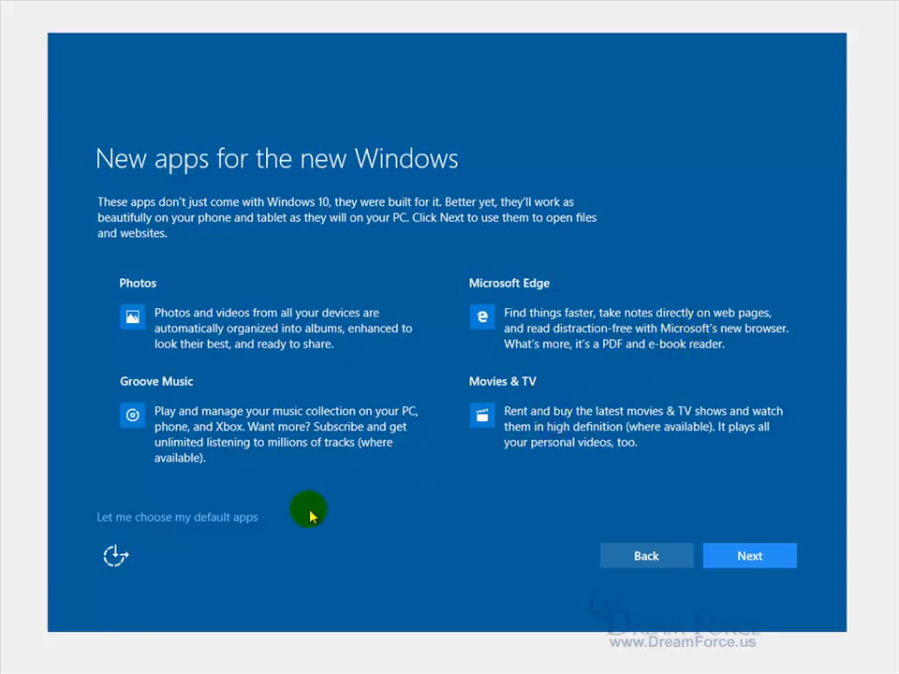
{"action": "left_click", "coordinate": [208, 521]}
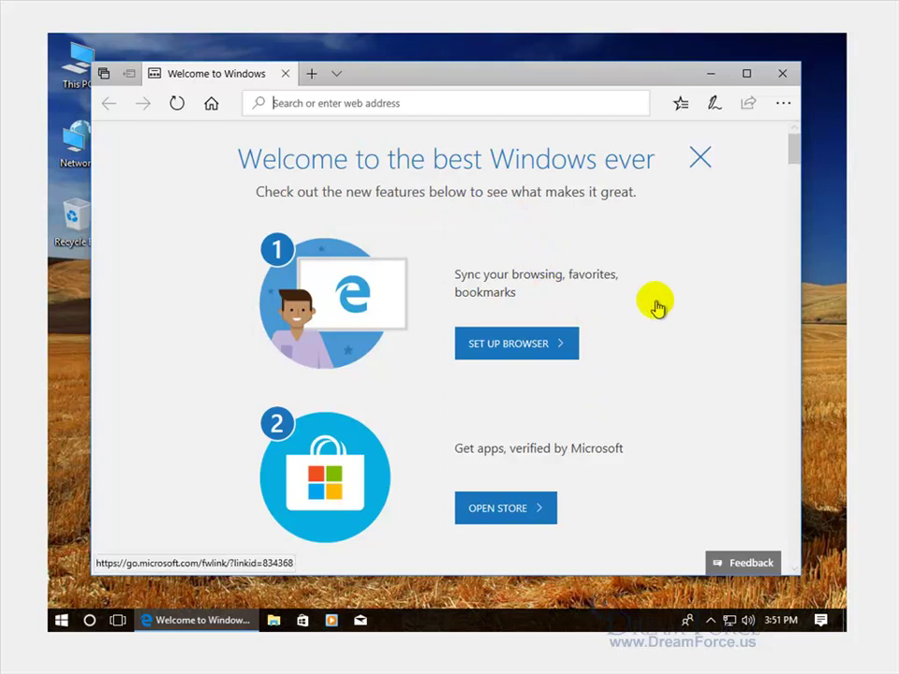
{"action": "left_click", "coordinate": [784, 75]}
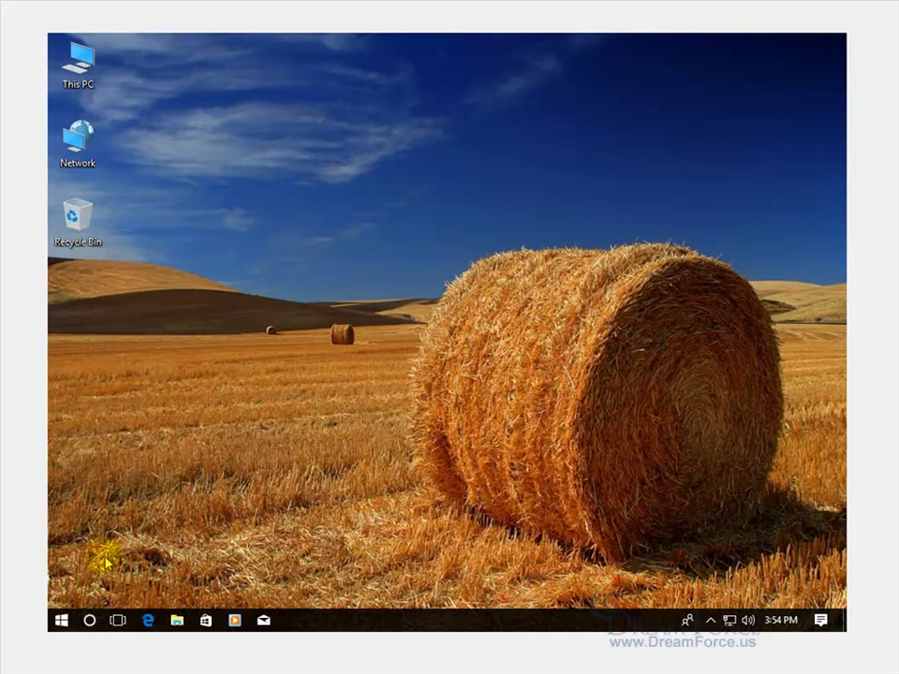
Check the Windows specifications on the About page of the System settings, and open the Activation page to check the license status
{"action": "left_click", "coordinate": [60, 621]}
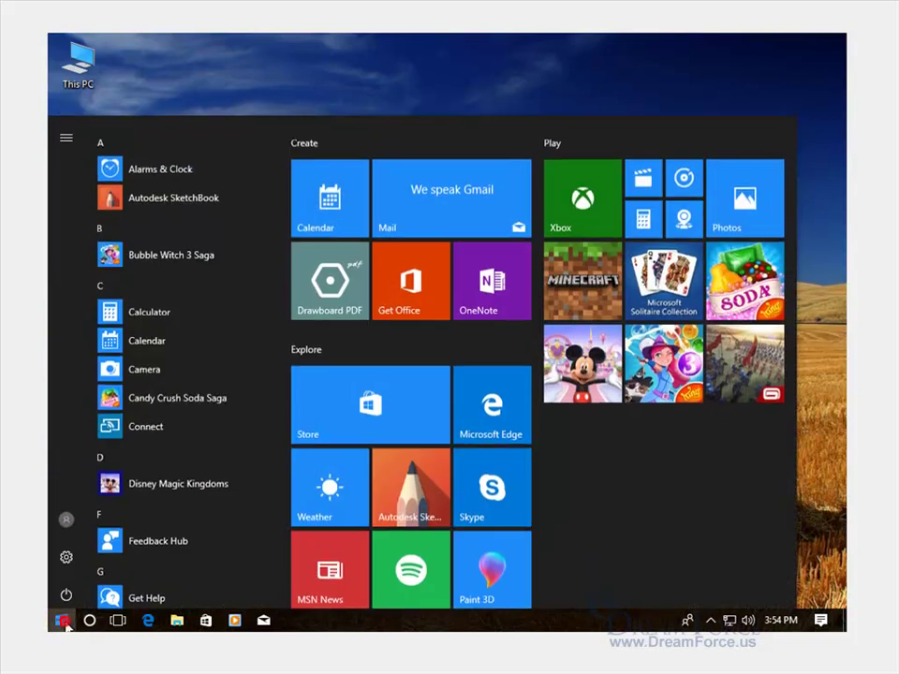
{"action": "left_click", "coordinate": [66, 556]}
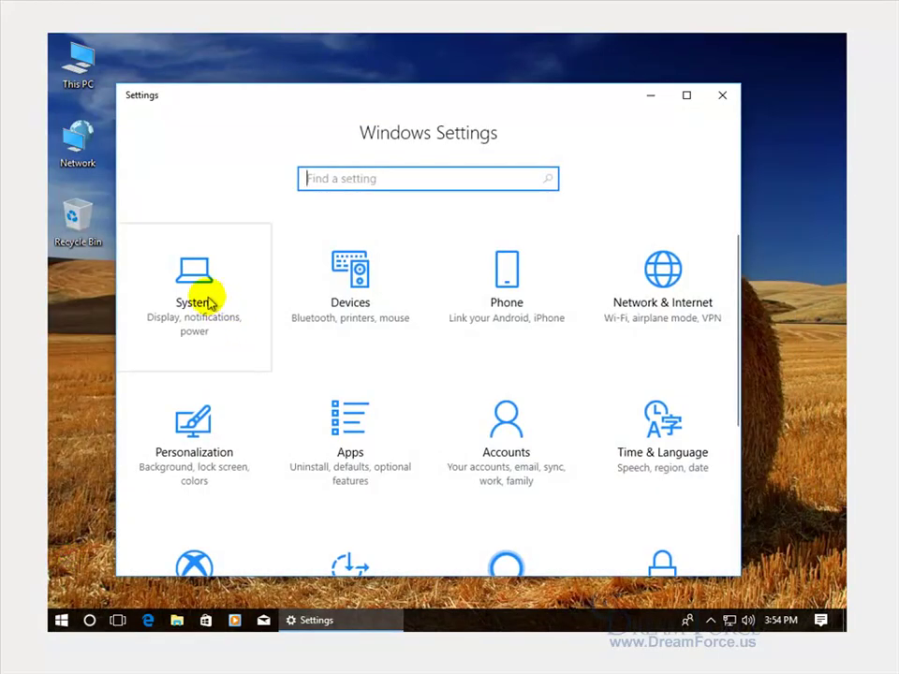
{"action": "left_click", "coordinate": [208, 302]}
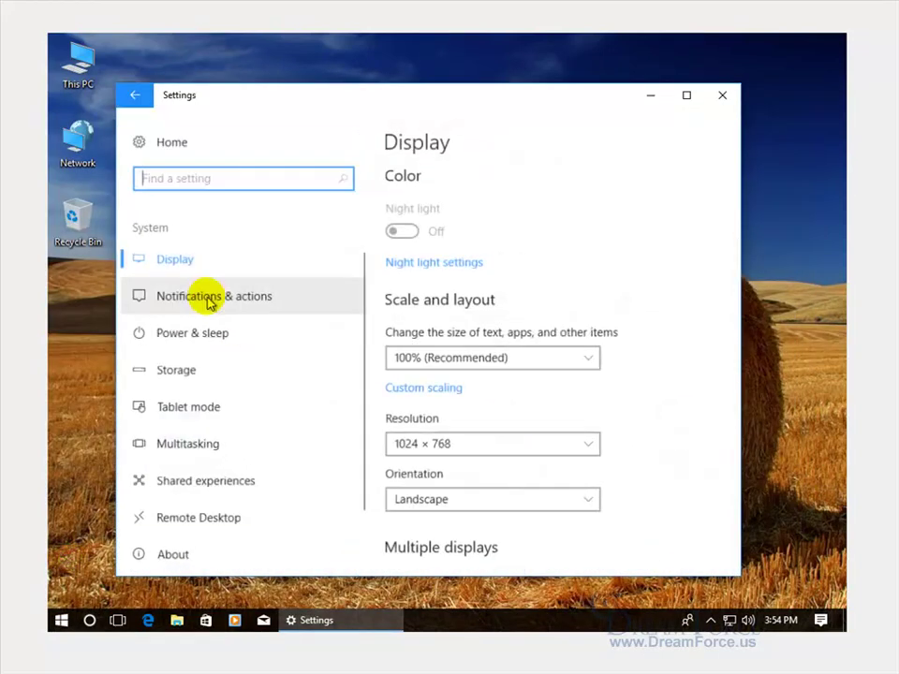
{"action": "left_click", "coordinate": [182, 561]}
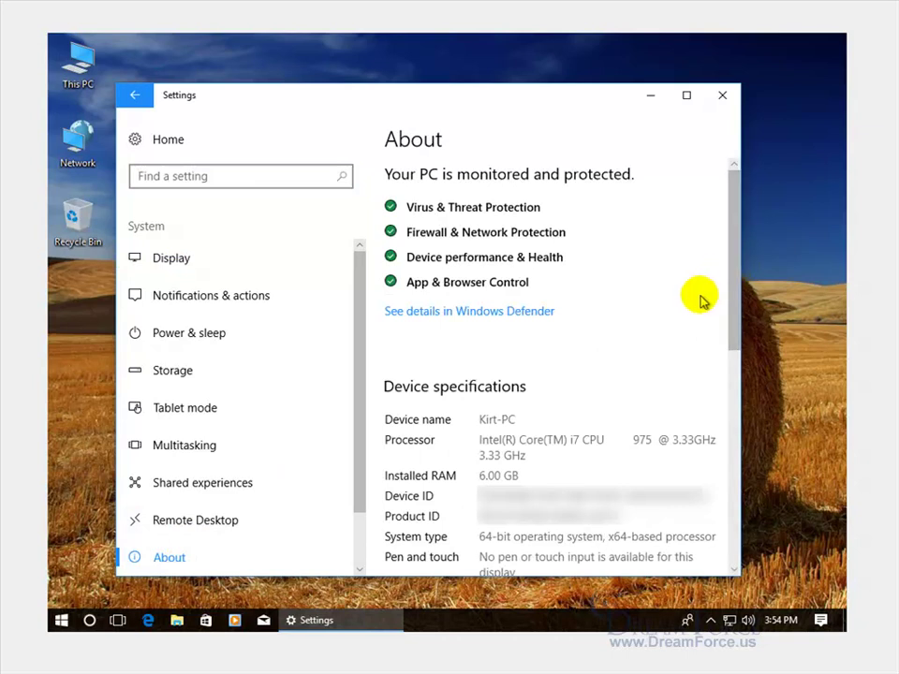
{"action": "scroll", "coordinate": [701, 298], "scroll_direction": "down", "scroll_amount": 3}
{"action": "scroll", "coordinate": [698, 297], "scroll_direction": "down", "scroll_amount": 4}
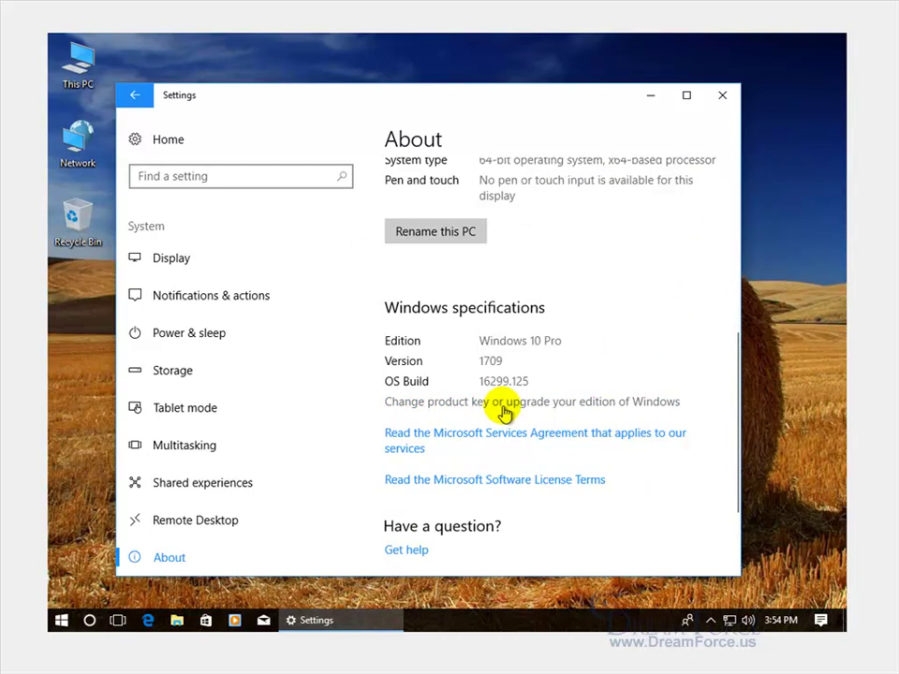
{"action": "left_click", "coordinate": [503, 409]}
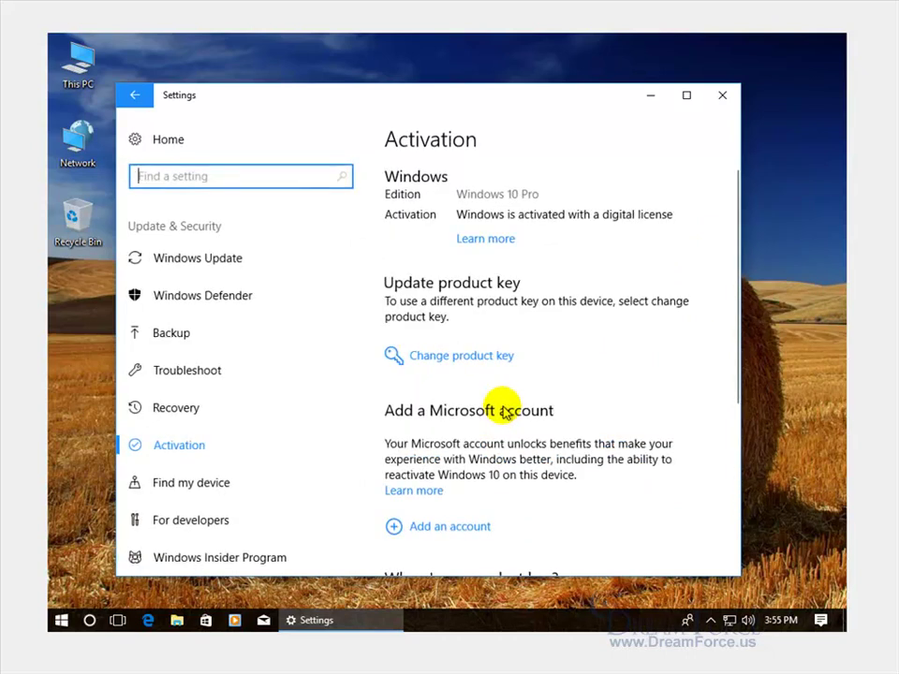